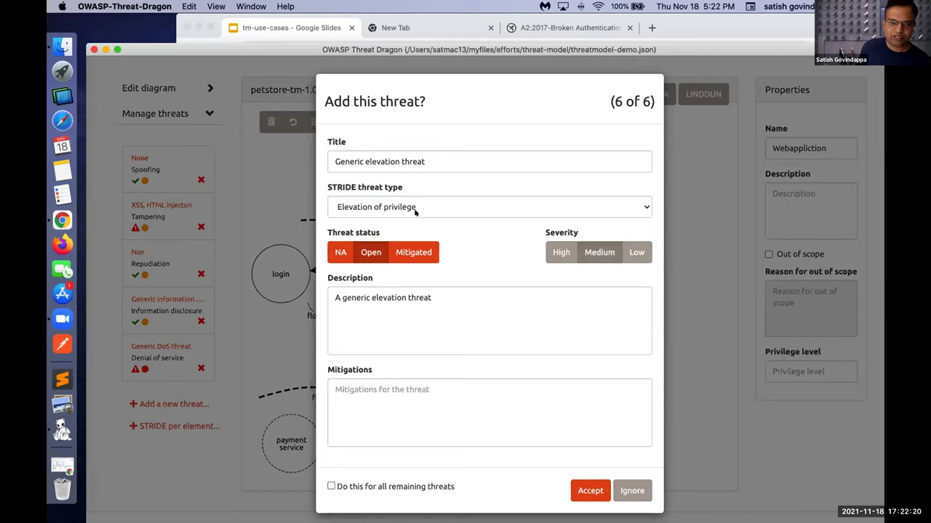
Retitle the web application's elevation-of-privilege threat as "Javascript opensource issues" and accept it
{"action": "left_click", "coordinate": [466, 319]}
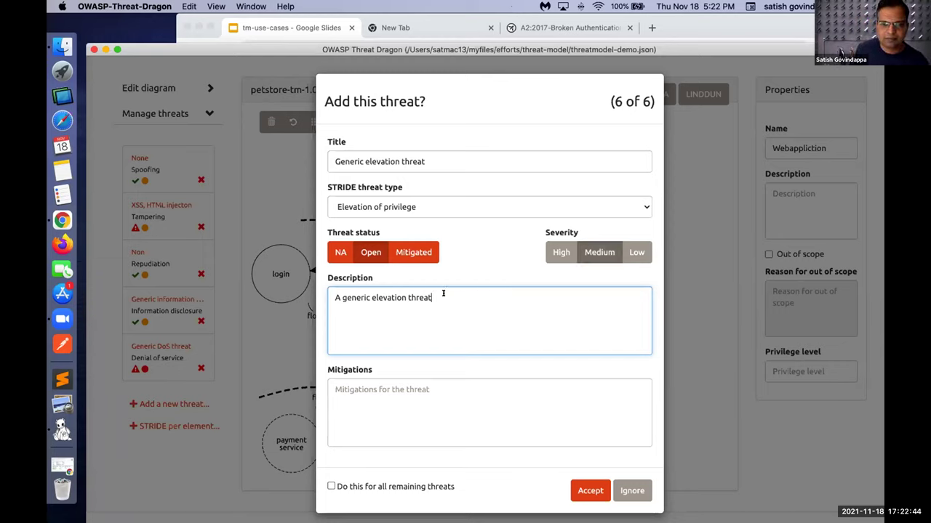
{"action": "left_click", "coordinate": [459, 161]}
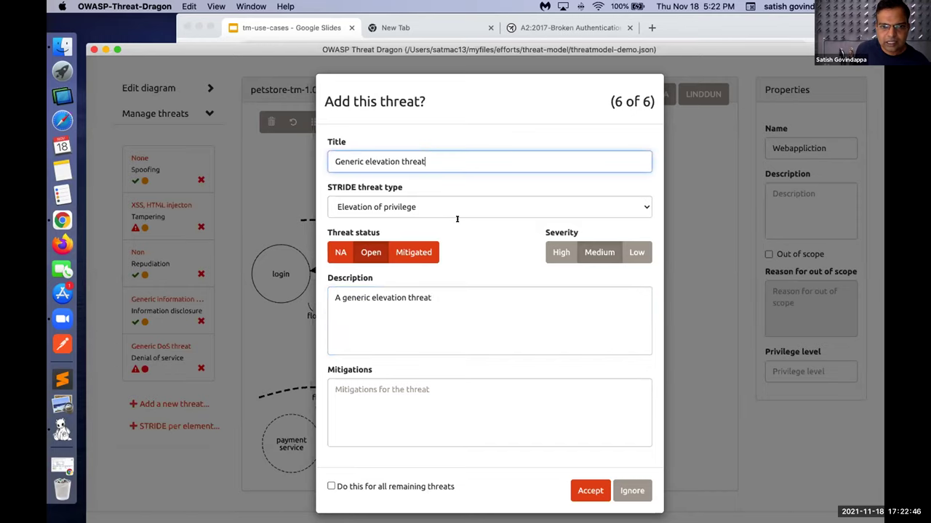
{"action": "key", "text": "super+a"}
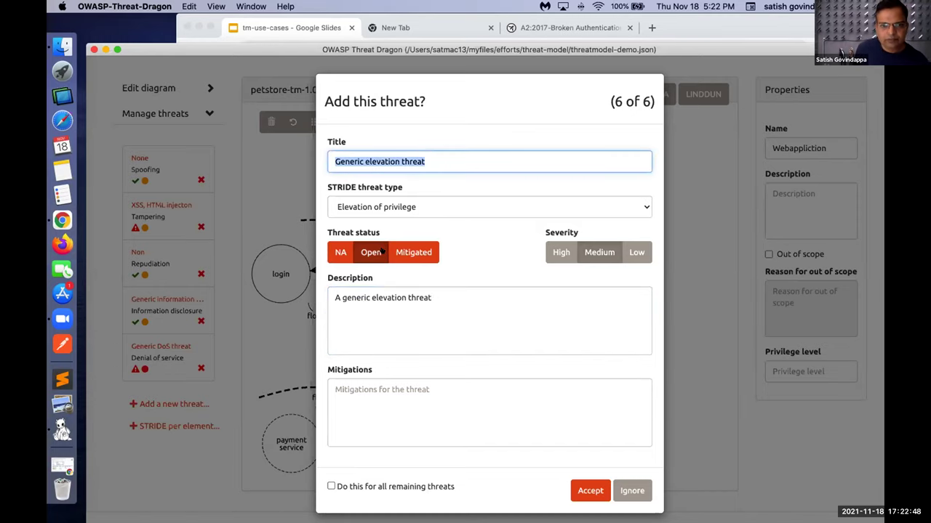
{"action": "type", "text": "Javascript "}
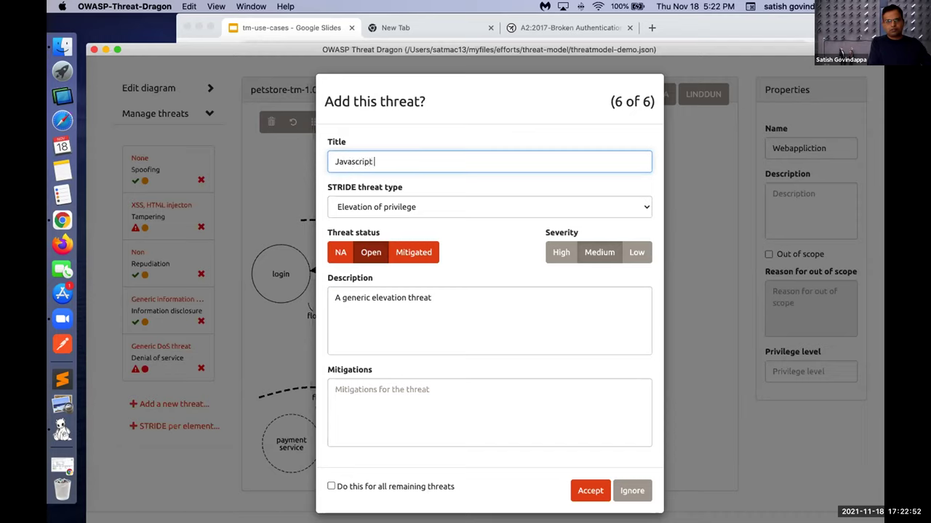
{"action": "type", "text": "opensource issues"}
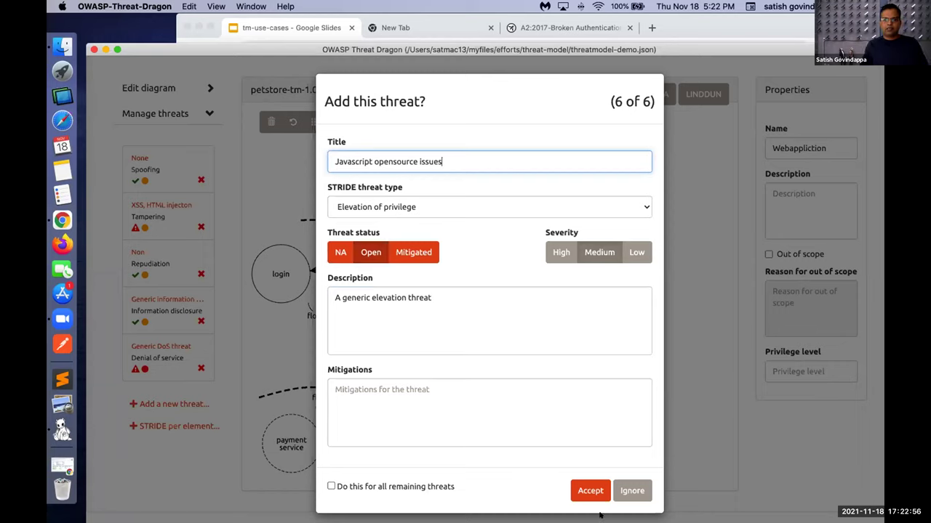
{"action": "left_click", "coordinate": [391, 260]}
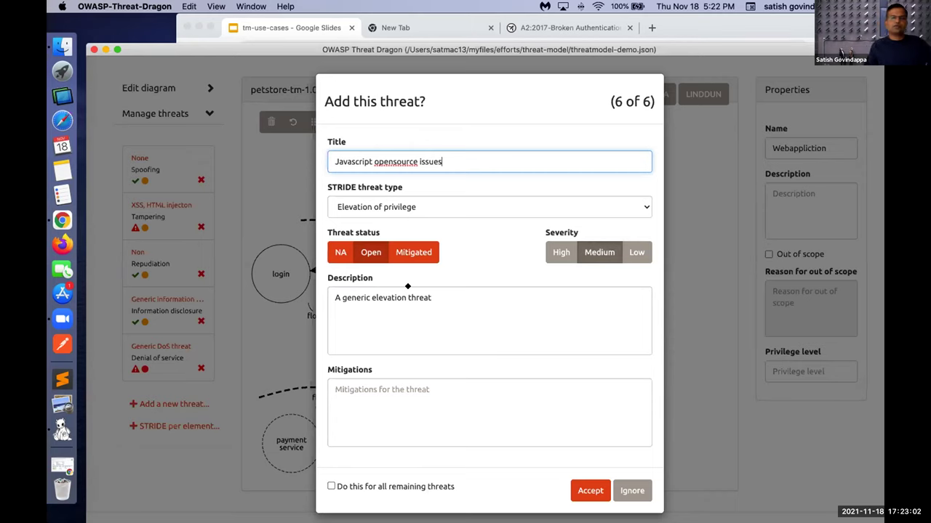
{"action": "key", "text": "Return"}
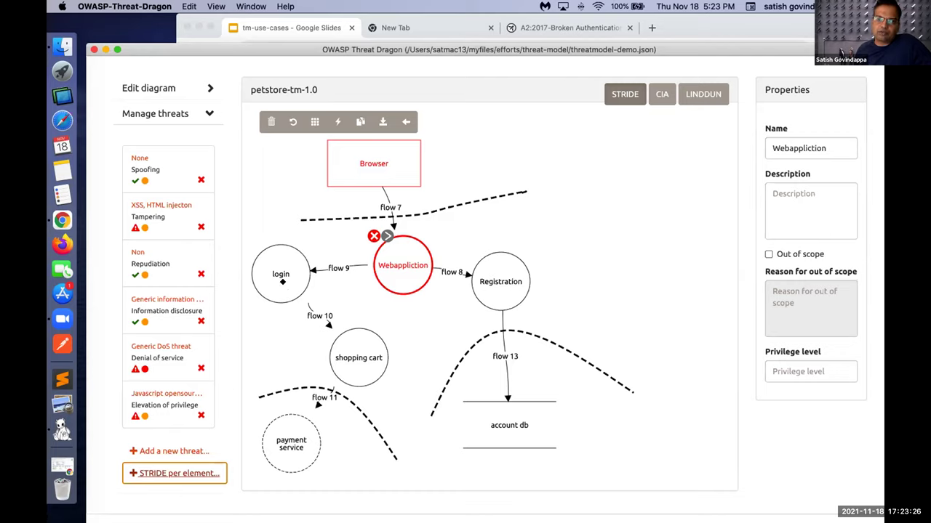
Start STRIDE-per-element threat generation for the login process and set the spoofing threat's severity to High
{"action": "left_click", "coordinate": [282, 283]}
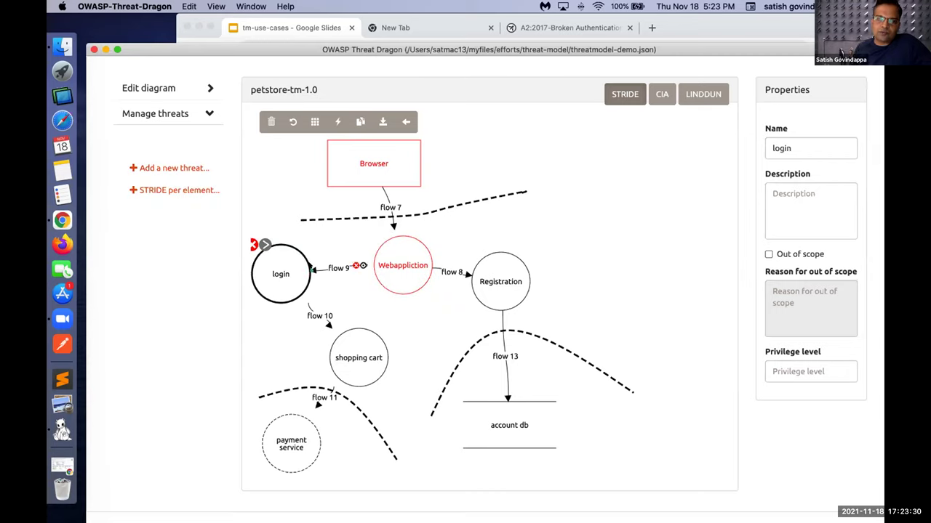
{"action": "left_click", "coordinate": [620, 93]}
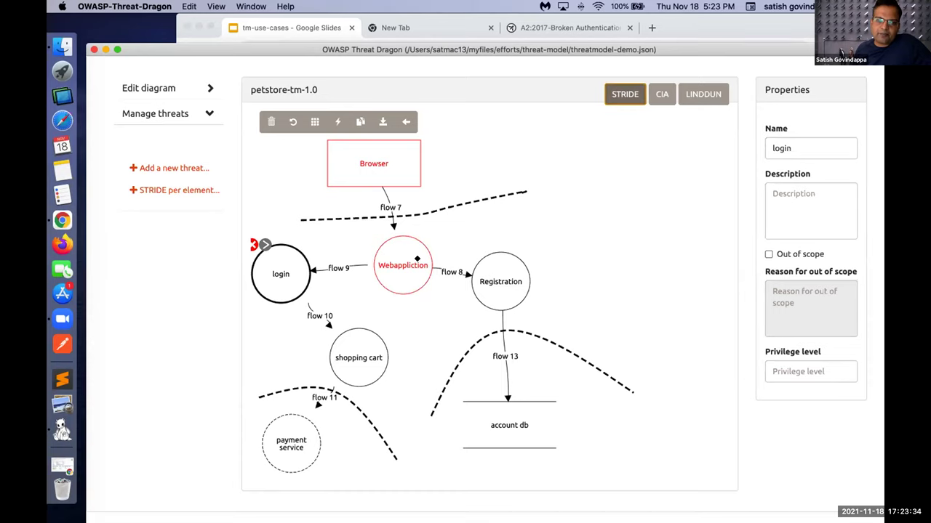
{"action": "left_click", "coordinate": [166, 190]}
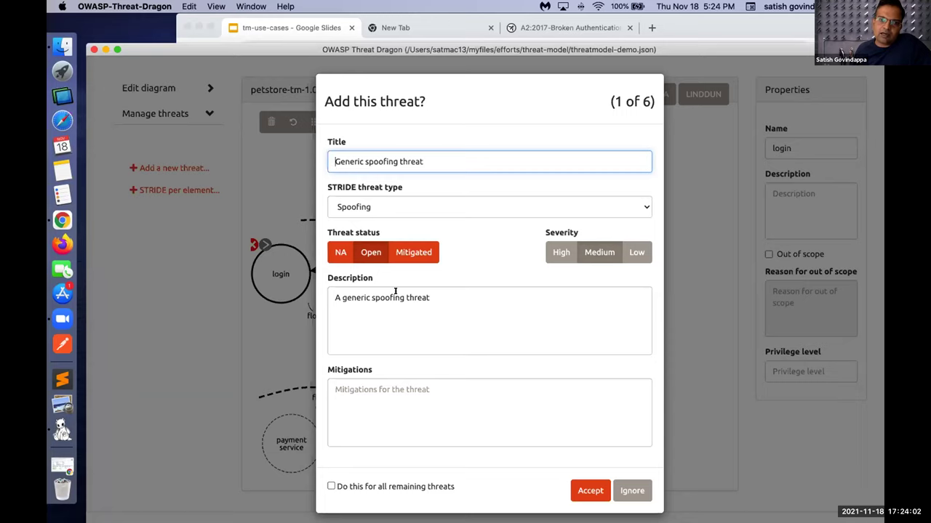
{"action": "left_click", "coordinate": [558, 254]}
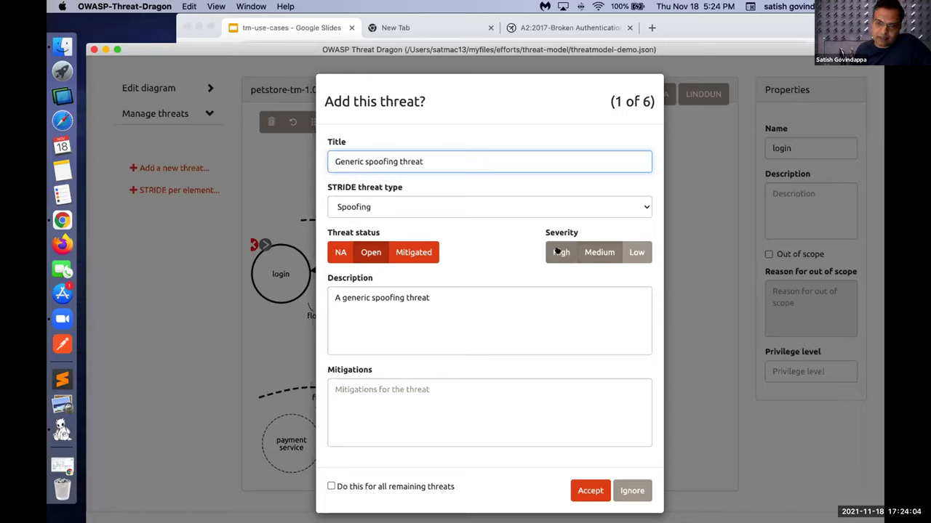
{"action": "left_click", "coordinate": [350, 297]}
{"action": "left_click_drag", "start_coordinate": [458, 295], "coordinate": [318, 296]}
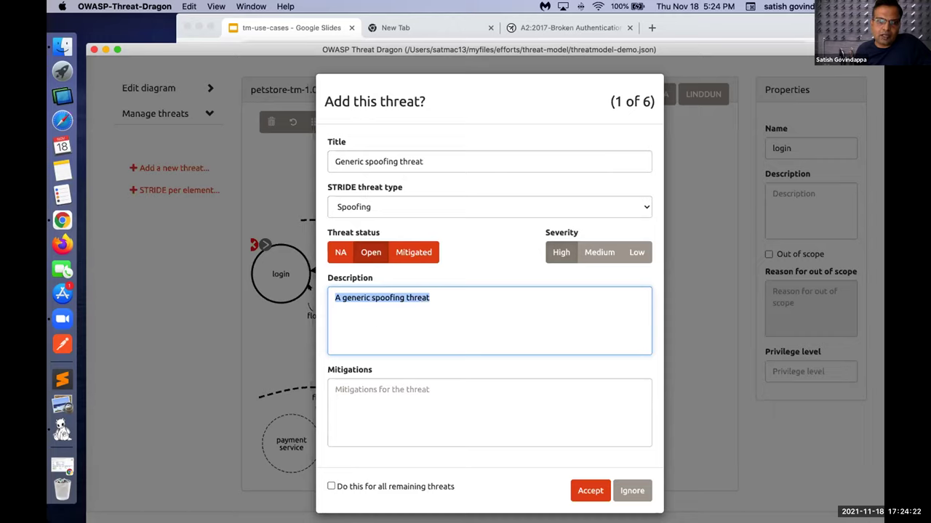
{"action": "left_click", "coordinate": [566, 253]}
Switch to Chrome and examine the attack scenarios on OWASP's A2:2017-Broken Authentication page, returning to OWASP Threat Dragon
{"action": "key", "text": "super+Tab"}
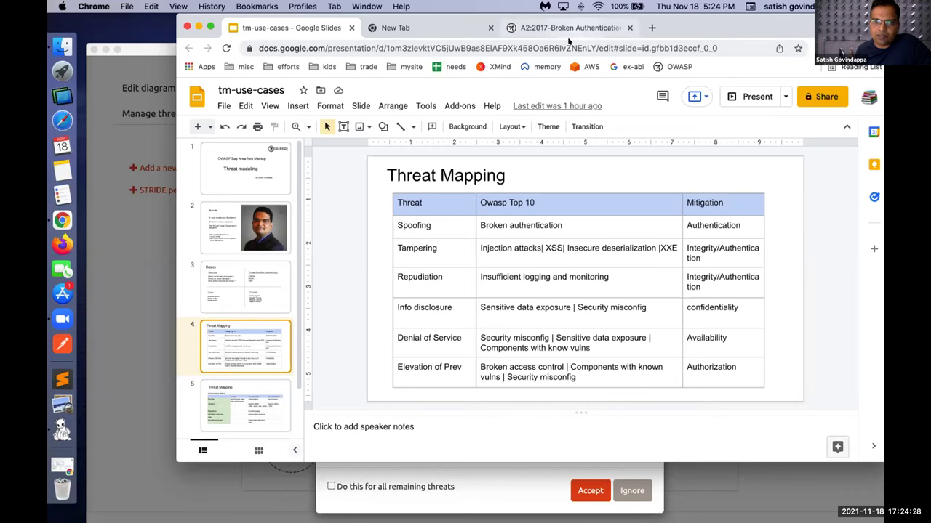
{"action": "key", "text": "super+3"}
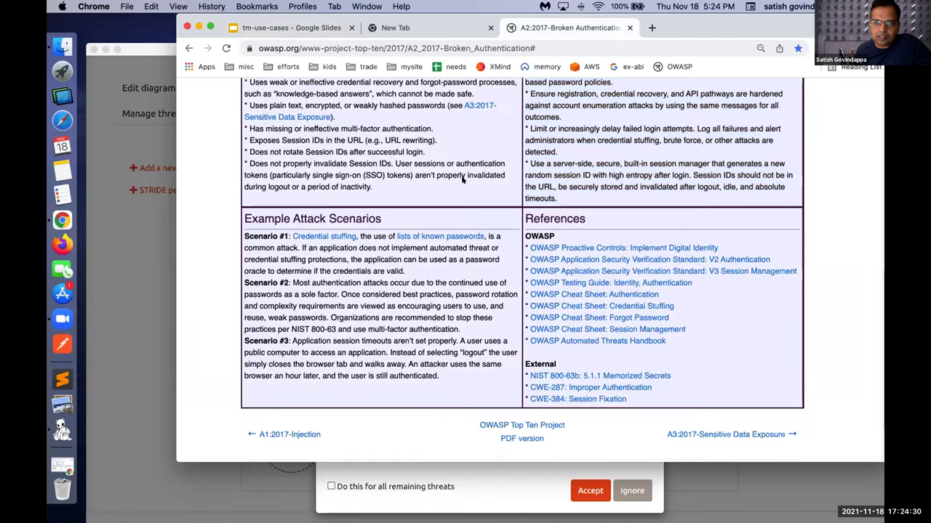
{"action": "scroll", "coordinate": [461, 179], "scroll_direction": "up", "scroll_amount": 5}
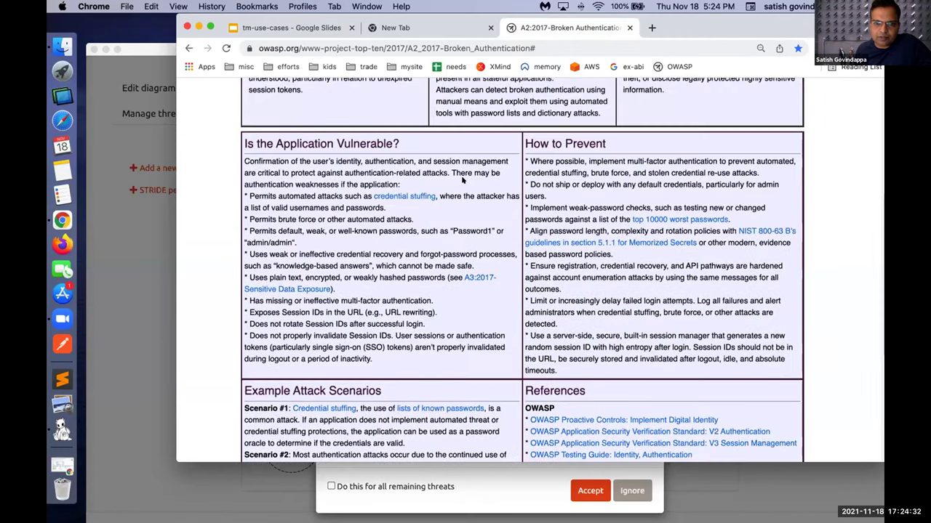
{"action": "scroll", "coordinate": [462, 179], "scroll_direction": "down", "scroll_amount": 1}
{"action": "scroll", "coordinate": [462, 177], "scroll_direction": "down", "scroll_amount": 5}
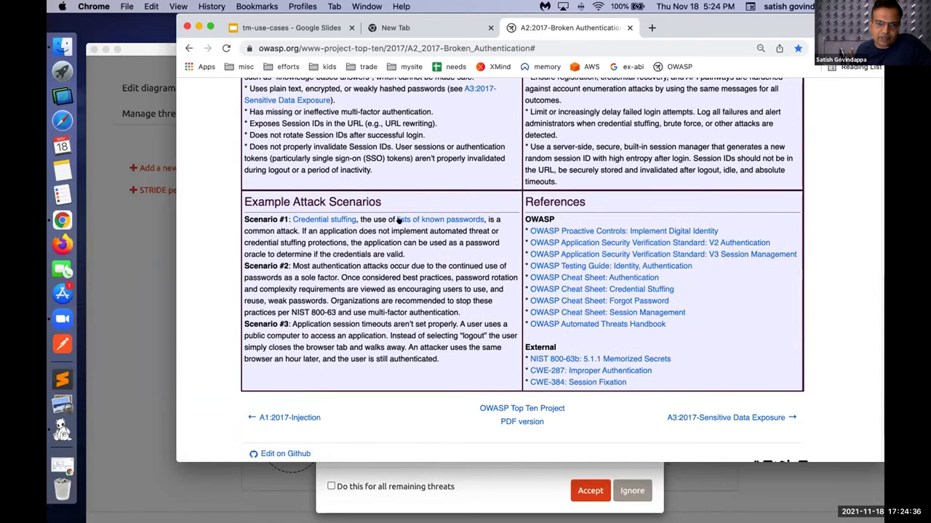
{"action": "left_click_drag", "start_coordinate": [388, 245], "coordinate": [406, 255]}
{"action": "left_click_drag", "start_coordinate": [216, 219], "coordinate": [309, 247]}
{"action": "left_click", "coordinate": [309, 230]}
{"action": "left_click", "coordinate": [133, 134]}
Retitle the login process's spoofing threat as "Credential stuffing"
{"action": "triple_click", "coordinate": [443, 164]}
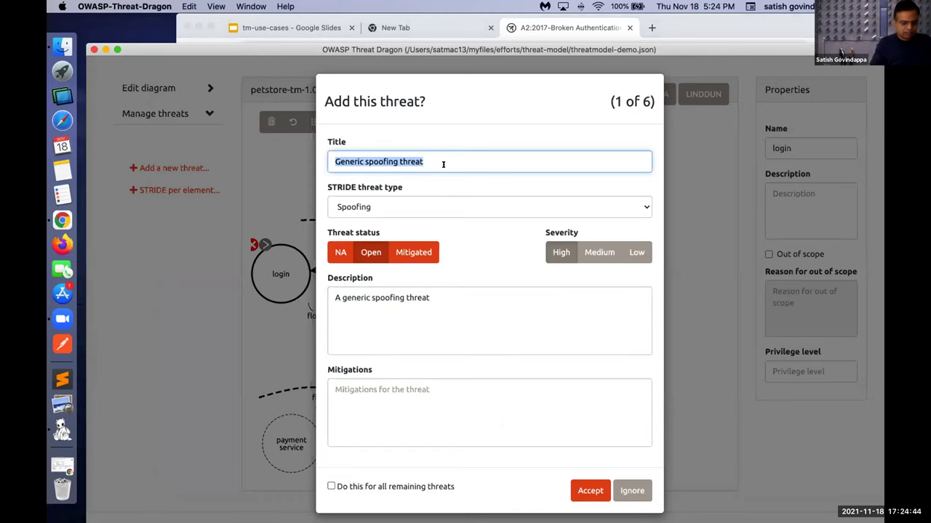
{"action": "type", "text": "cre"}
{"action": "key", "text": "BackSpace"}
{"action": "key", "text": "BackSpace"}
{"action": "key", "text": "BackSpace"}
{"action": "type", "text": "Credential"}
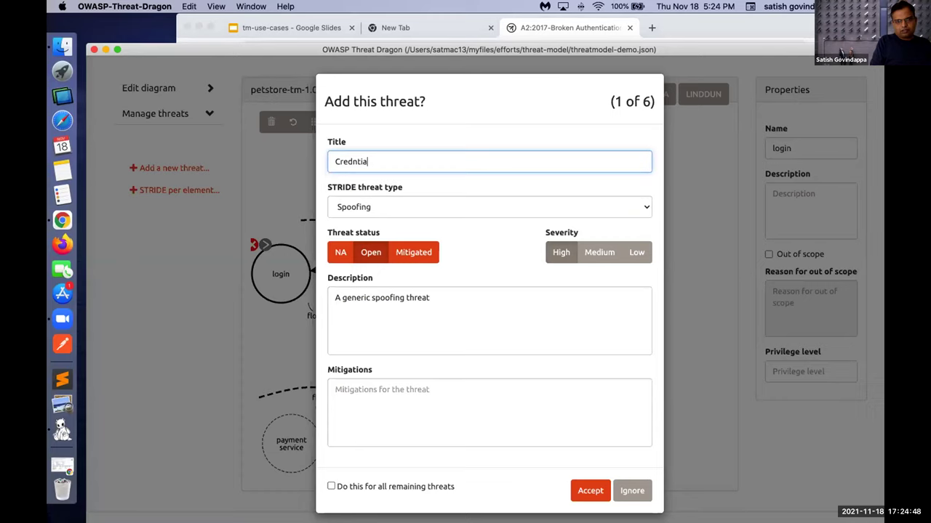
{"action": "key", "text": "BackSpace"}
{"action": "key", "text": "BackSpace"}
{"action": "key", "text": "BackSpace"}
{"action": "key", "text": "BackSpace"}
{"action": "key", "text": "BackSpace"}
{"action": "key", "text": "BackSpace"}
{"action": "type", "text": "ential stuffing"}
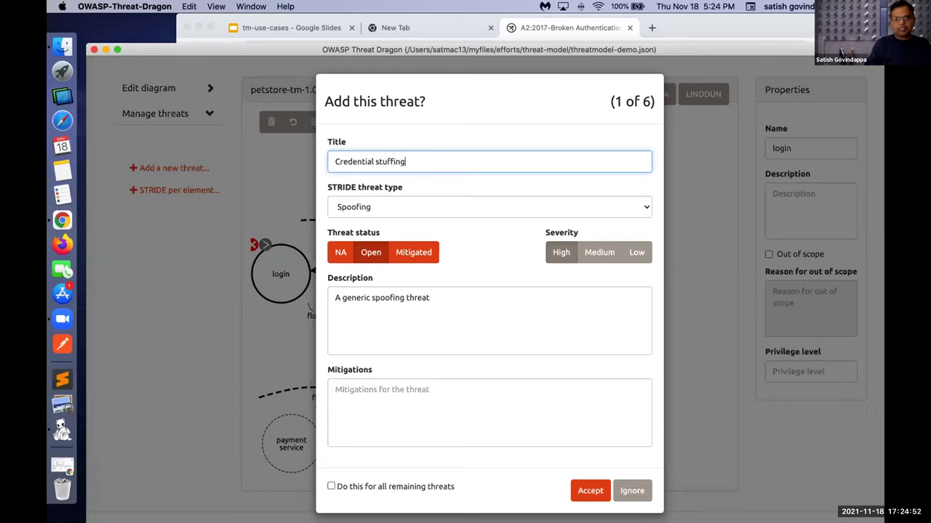
Replace the spoofing threat's description with the "Attackers have to gain access to only a few accounts" paragraph copied from the OWASP page in Chrome
{"action": "left_click", "coordinate": [402, 328]}
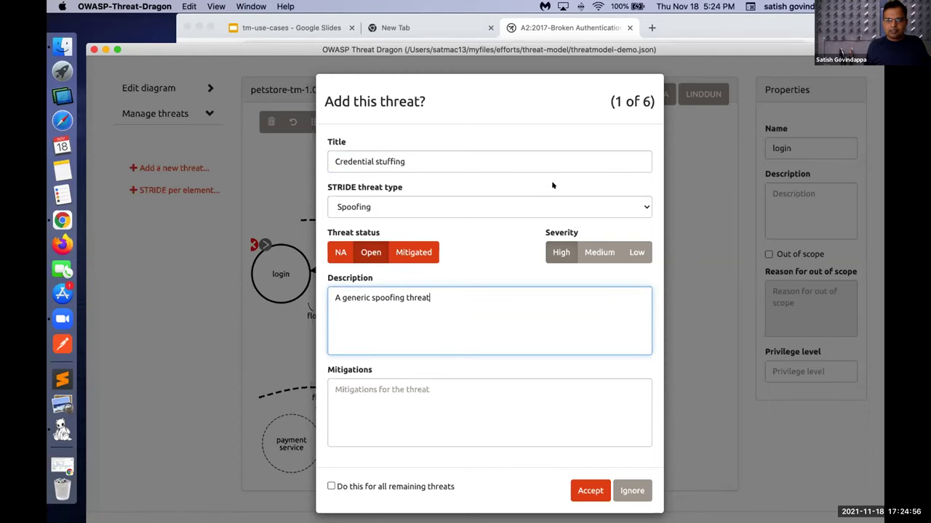
{"action": "key", "text": "super+Tab"}
{"action": "scroll", "coordinate": [618, 105], "scroll_direction": "up", "scroll_amount": 8}
{"action": "left_click_drag", "start_coordinate": [665, 173], "coordinate": [618, 106]}
{"action": "key", "text": "super+c"}
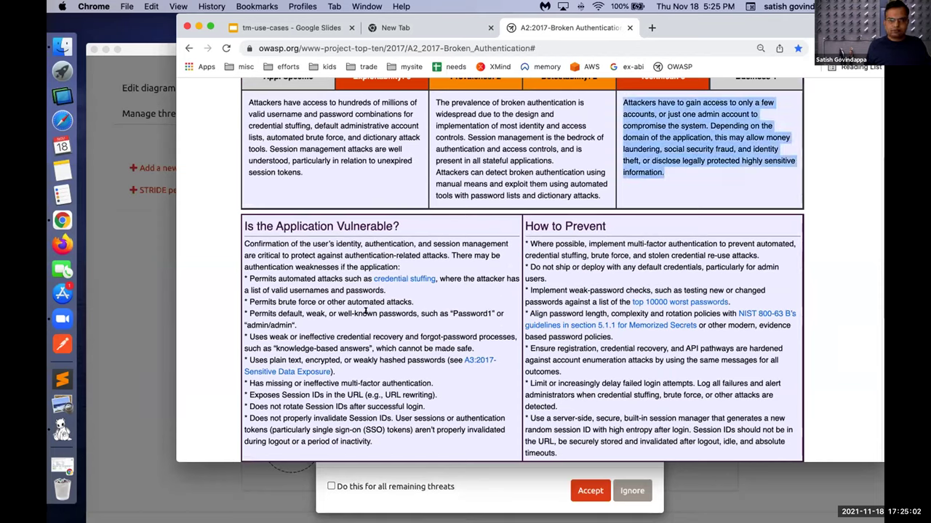
{"action": "key", "text": "super+Tab"}
{"action": "key", "text": "super+a"}
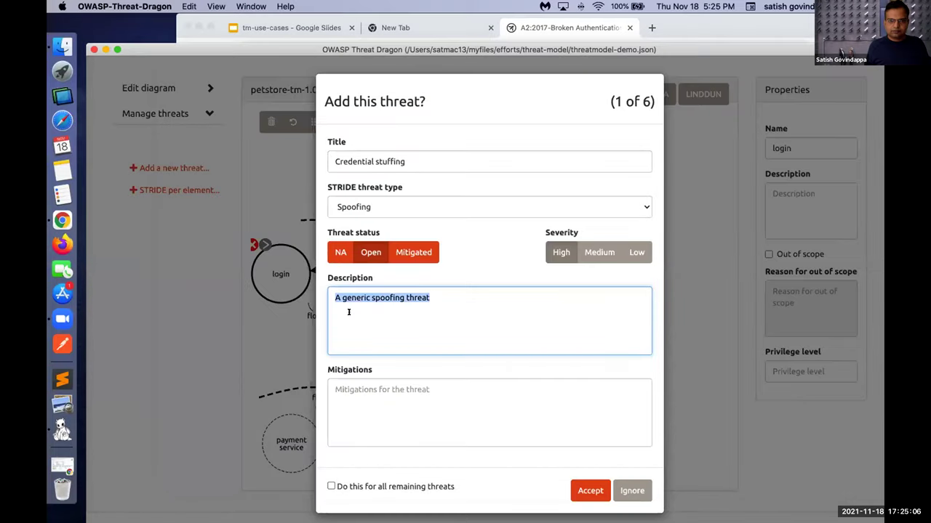
{"action": "key", "text": "super+v"}
{"action": "key", "text": "Tab"}
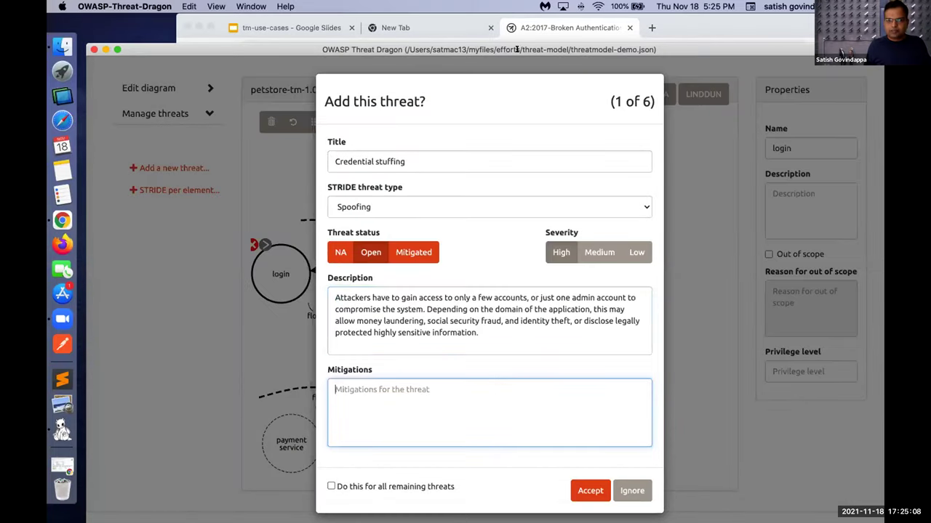
Copy the How to Prevent list from the OWASP page in Chrome into the spoofing threat's mitigations and accept the threat
{"action": "key", "text": "super+Tab"}
{"action": "scroll", "coordinate": [564, 386], "scroll_direction": "down", "scroll_amount": 2}
{"action": "left_click_drag", "start_coordinate": [526, 182], "coordinate": [558, 392]}
{"action": "key", "text": "super+Tab"}
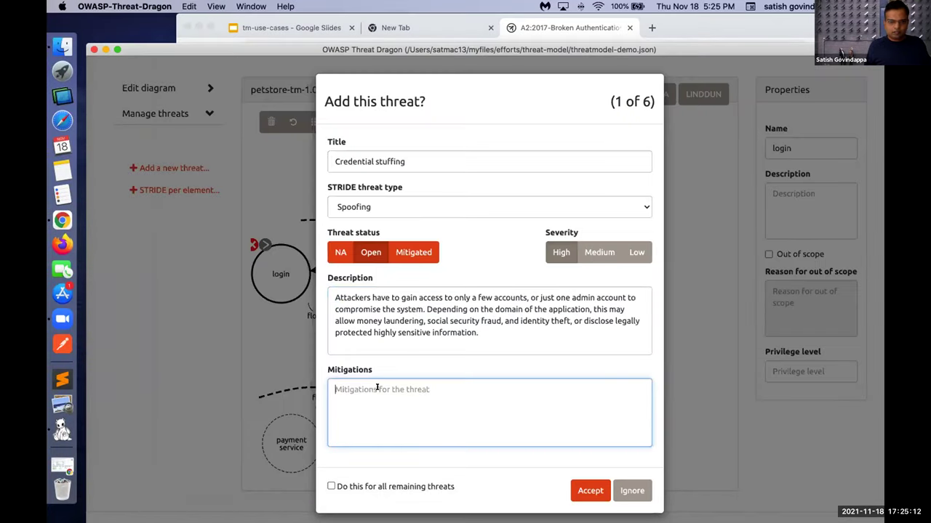
{"action": "key", "text": "super+v"}
{"action": "left_click", "coordinate": [585, 487]}
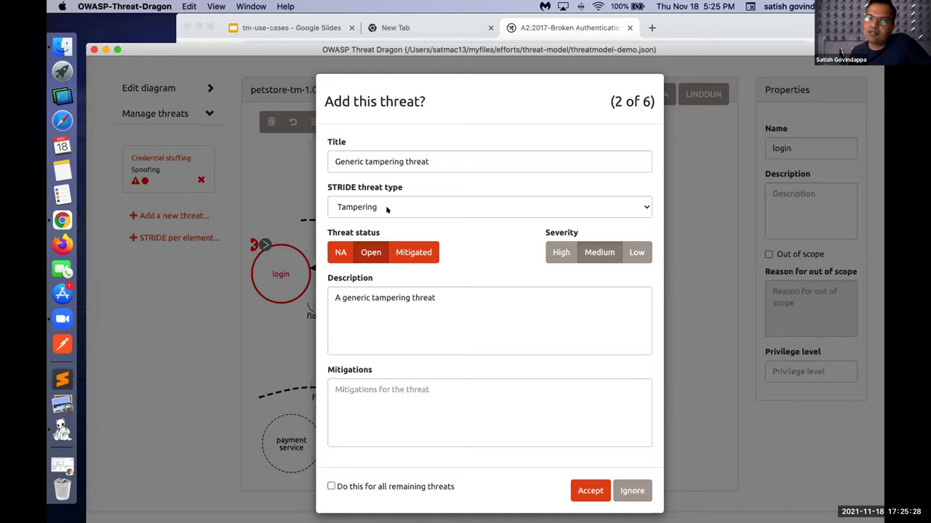
Set the login tampering threat's severity to High, title it "SQLi" and accept it
{"action": "left_click", "coordinate": [554, 249]}
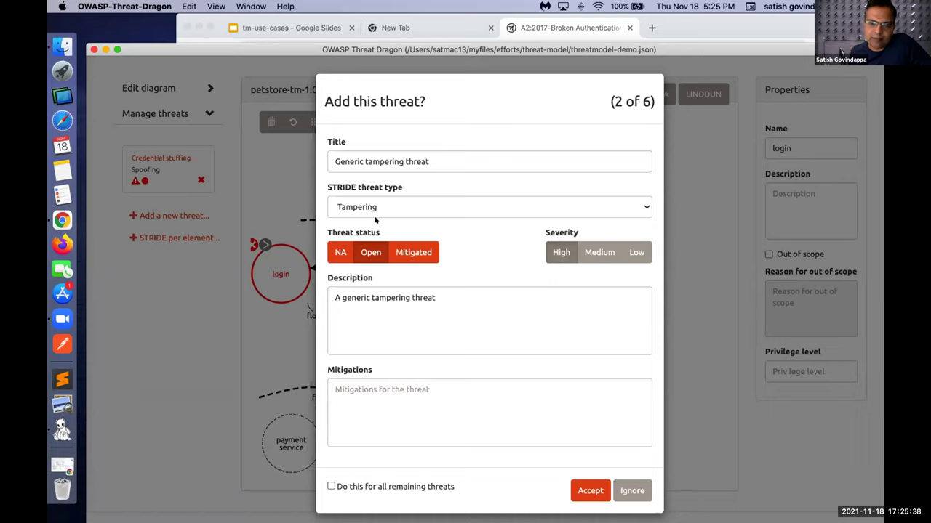
{"action": "left_click", "coordinate": [336, 287]}
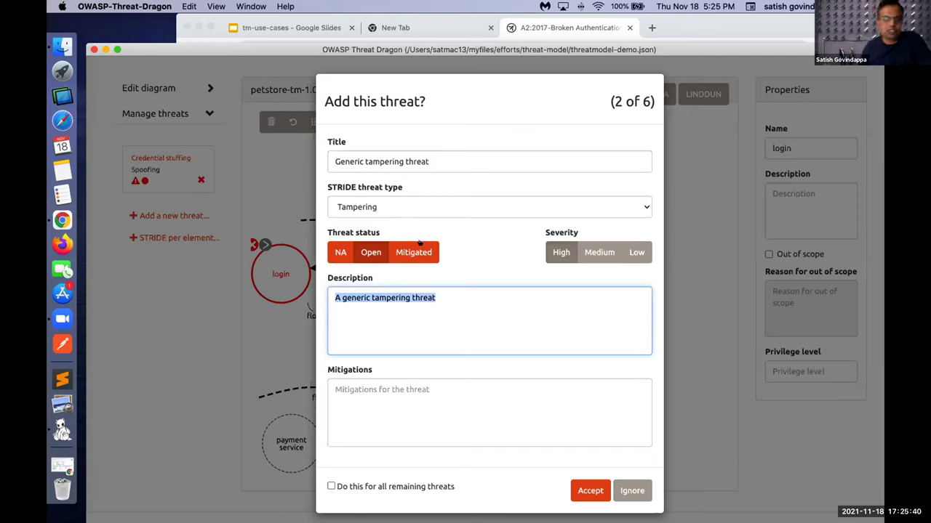
{"action": "left_click_drag", "start_coordinate": [436, 161], "coordinate": [290, 162]}
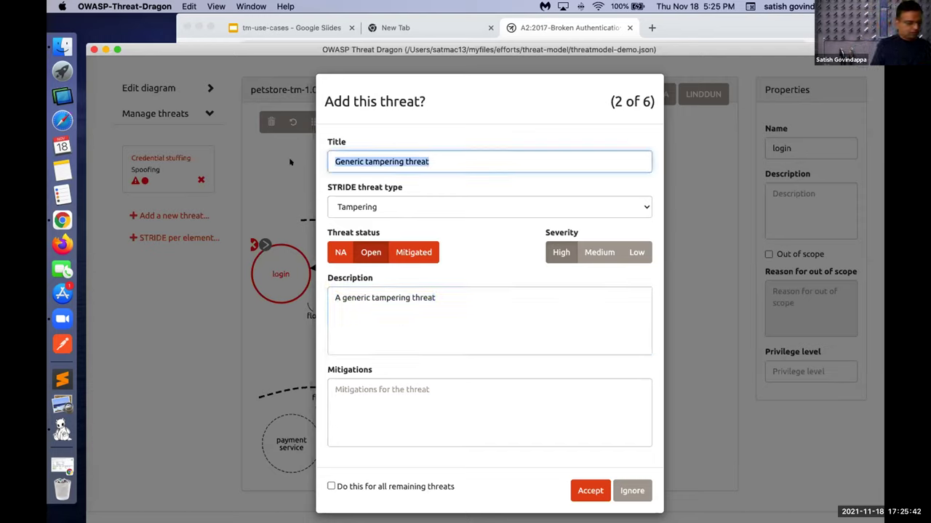
{"action": "type", "text": "SQLi"}
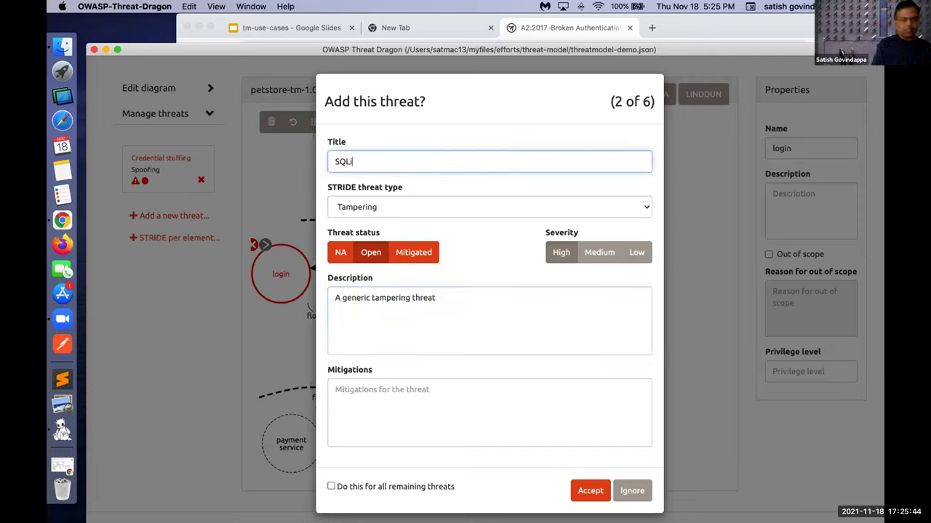
{"action": "left_click", "coordinate": [591, 490]}
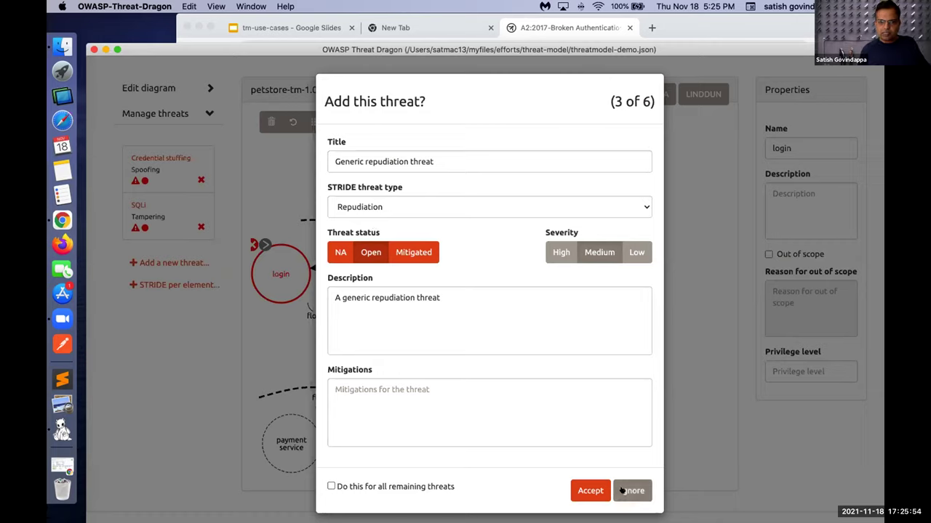
Mark the login process's repudiation and information disclosure threats as NA and accept both
{"action": "left_click", "coordinate": [336, 251]}
{"action": "left_click", "coordinate": [601, 498]}
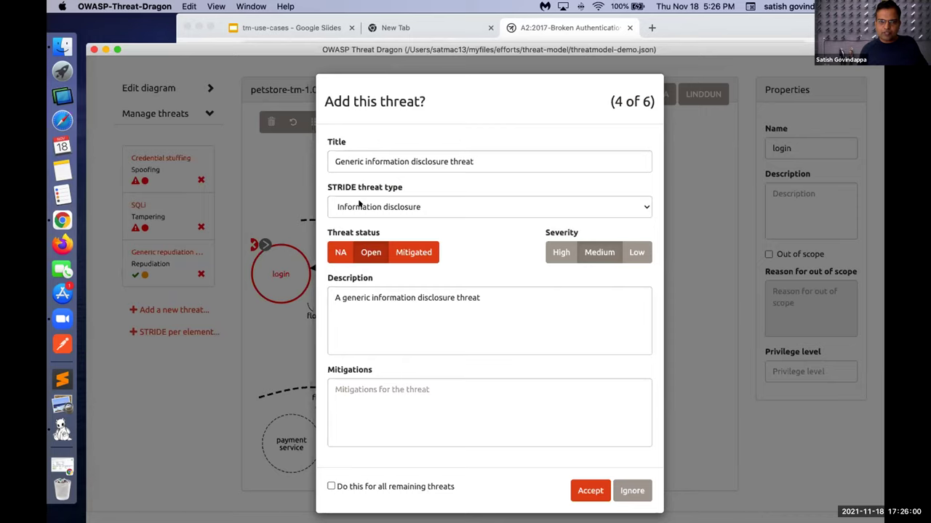
{"action": "left_click", "coordinate": [338, 253]}
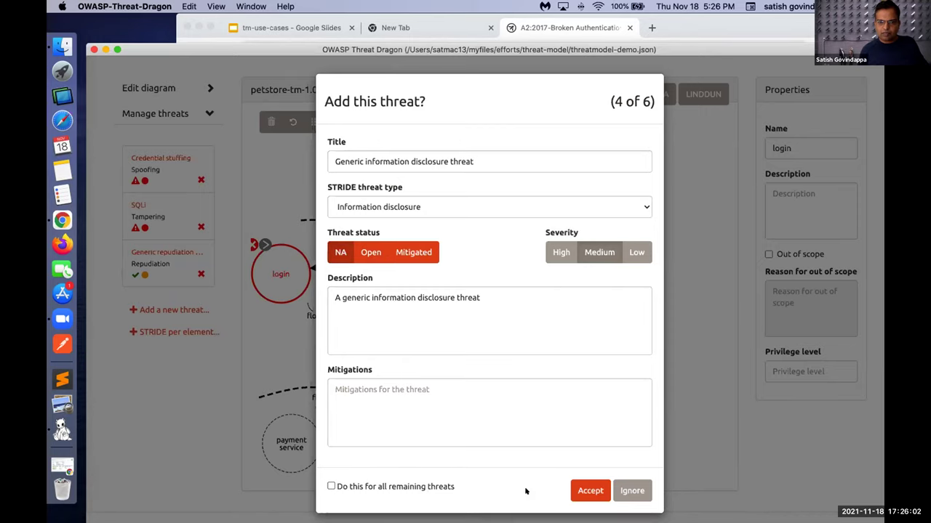
{"action": "left_click", "coordinate": [574, 492]}
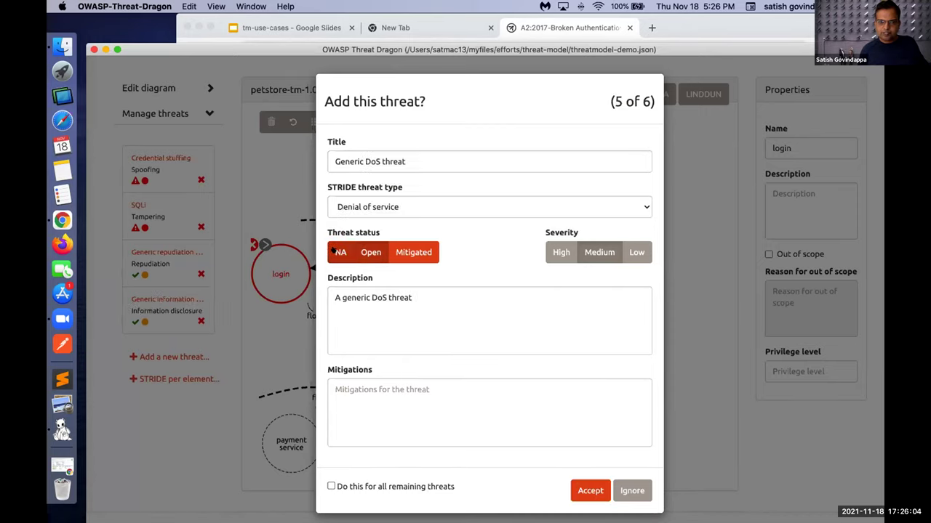
Mark the login process's denial of service and elevation of privilege threats as NA and accept both
{"action": "left_click", "coordinate": [340, 252]}
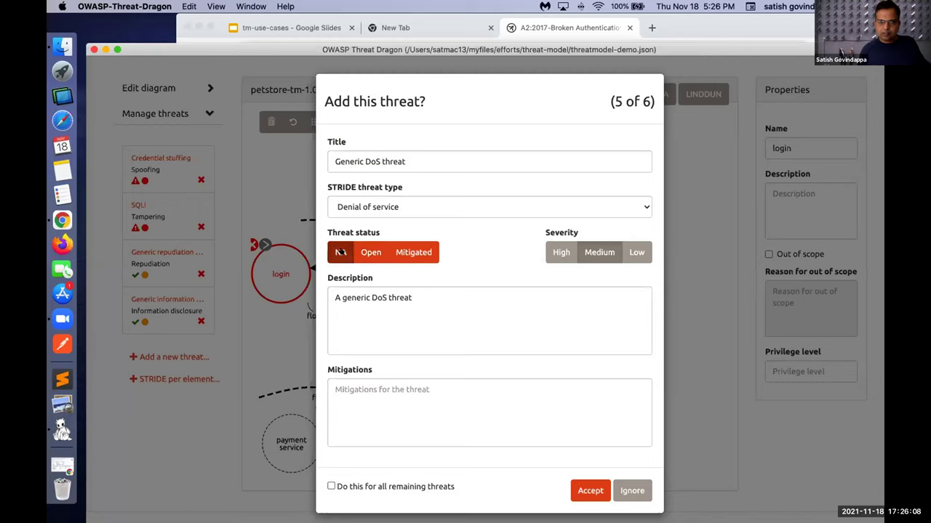
{"action": "left_click", "coordinate": [589, 490]}
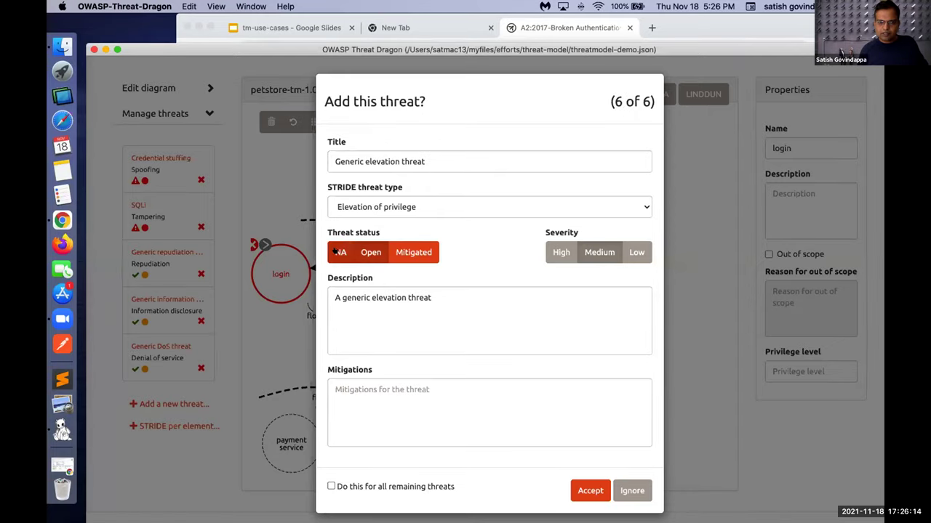
{"action": "left_click", "coordinate": [336, 252]}
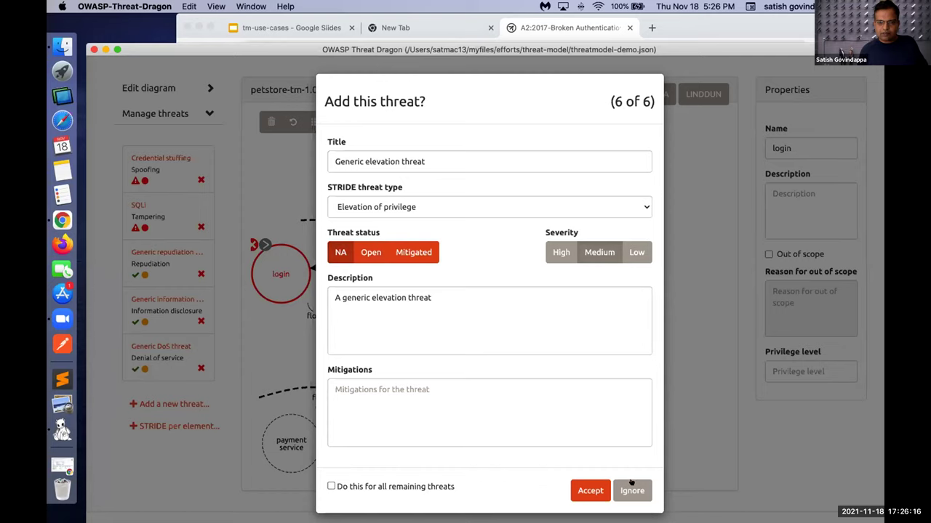
{"action": "left_click", "coordinate": [589, 492]}
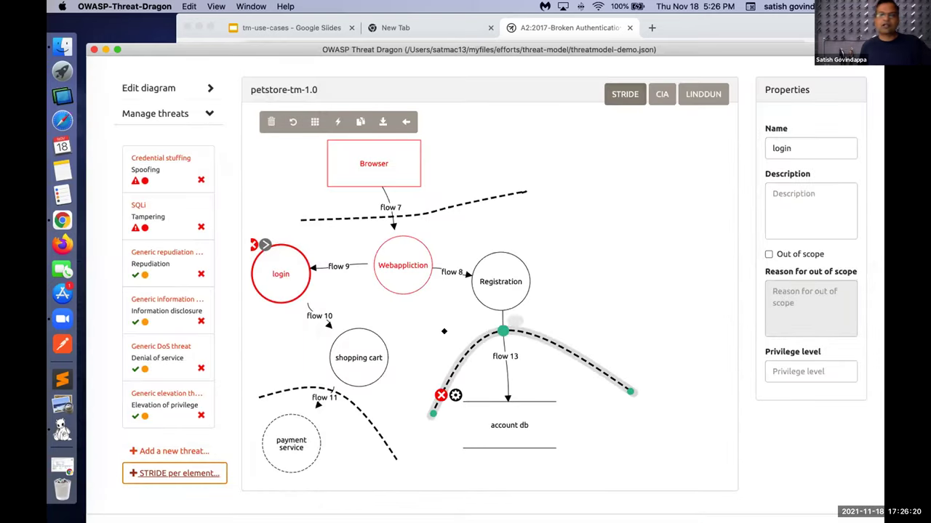
Select the shopping cart process in the petstore diagram
{"action": "left_click", "coordinate": [357, 367]}
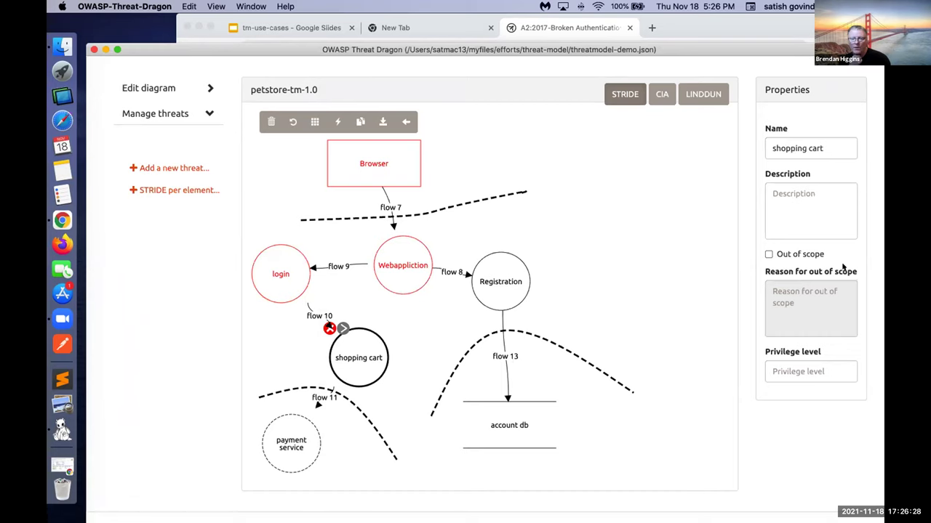
{"action": "key", "text": "super+Tab"}
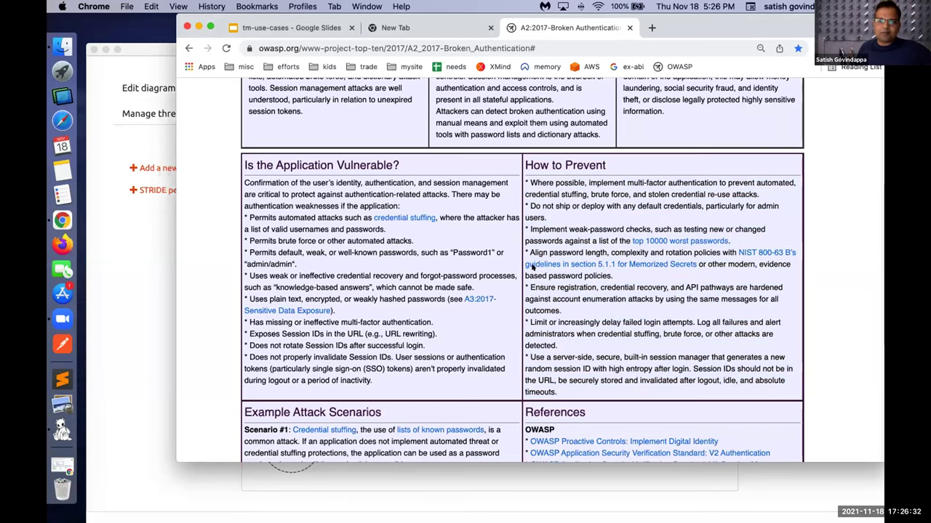
{"action": "key", "text": "super+Tab"}
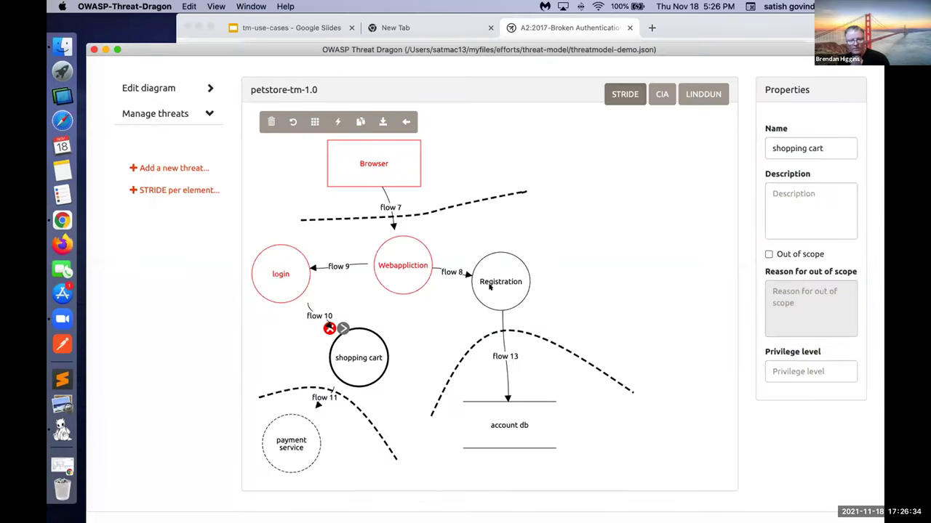